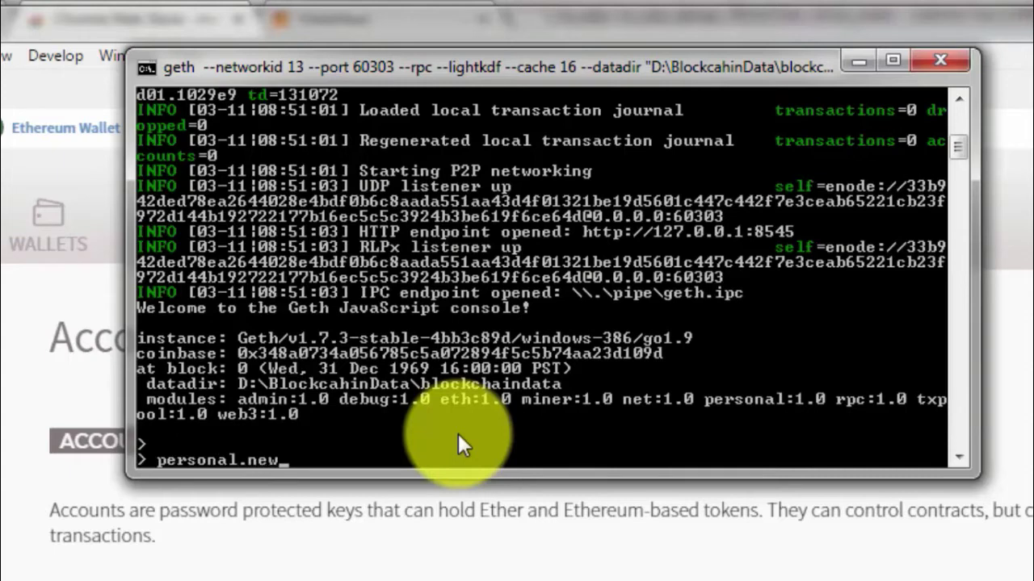
# Run personal.newAccount() in the Geth console and enter the new account's passphrase twice
pyautogui.write('Account')
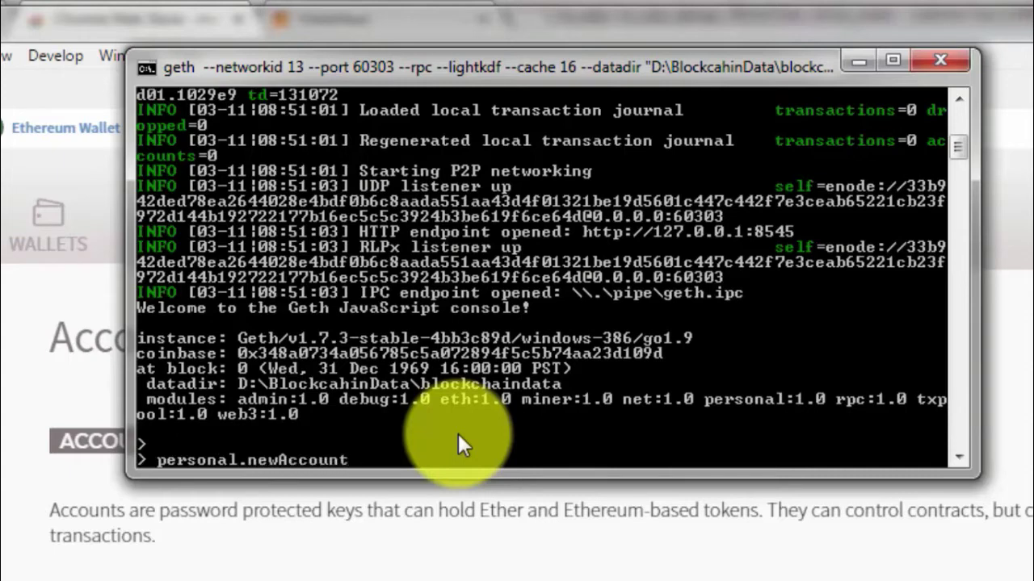
pyautogui.scroll(-2, 462, 428)
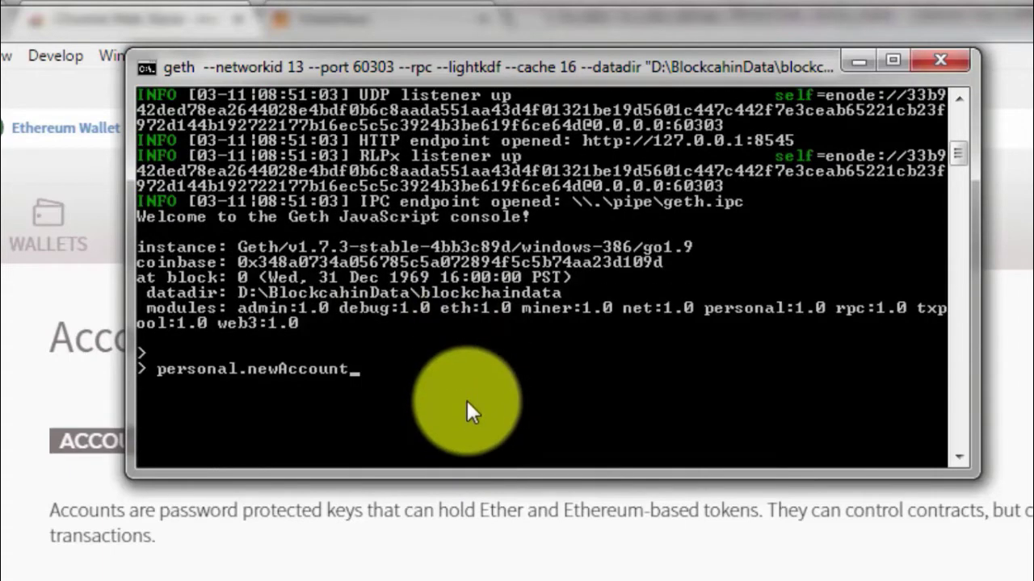
pyautogui.write('()')
pyautogui.press('Return')
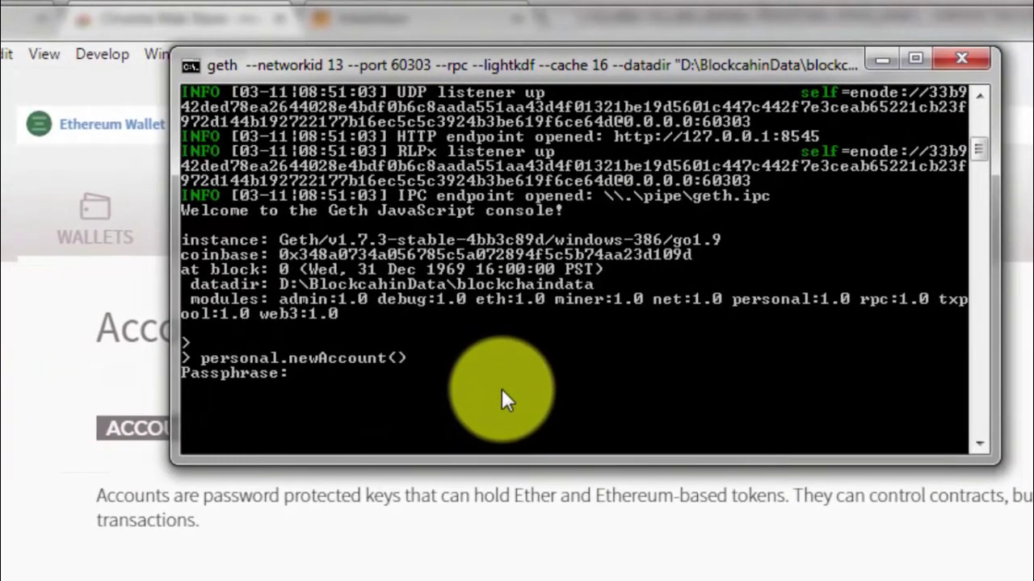
pyautogui.press('Return')
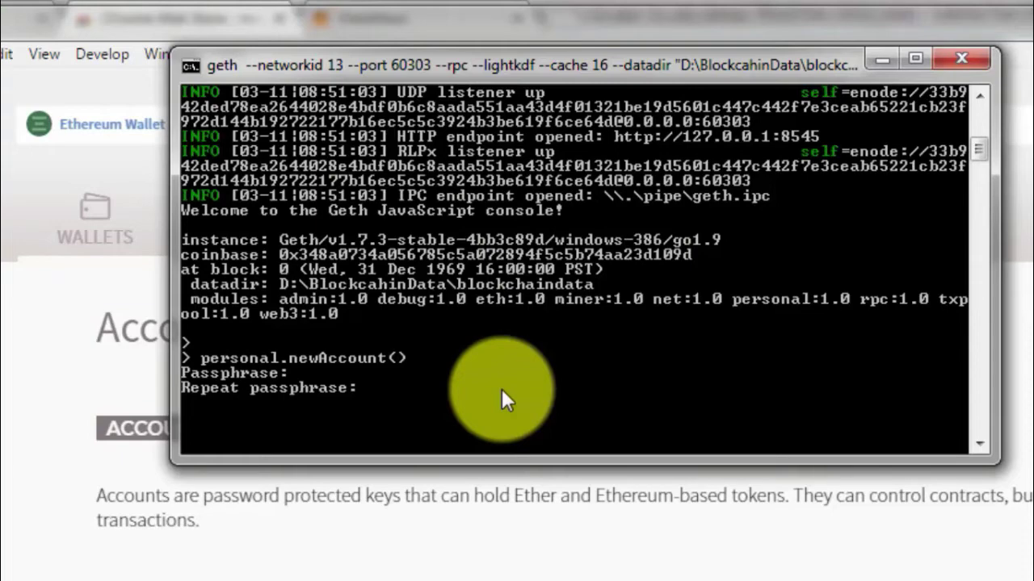
pyautogui.press('Return')
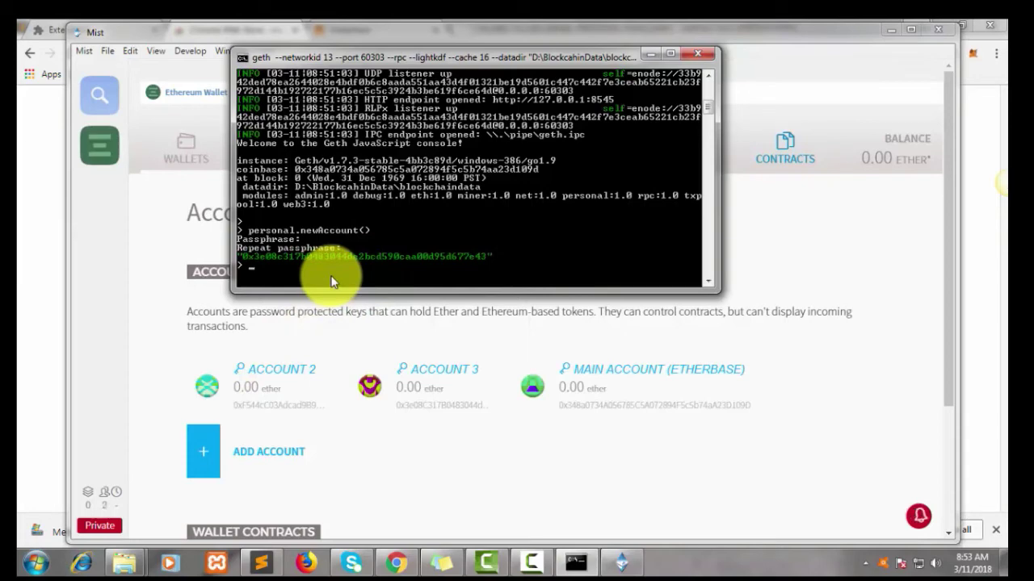
# Switch to Windows Explorer and open the keystore folder under D:\BlockcahinData\blockchaindata
pyautogui.click(126, 567)
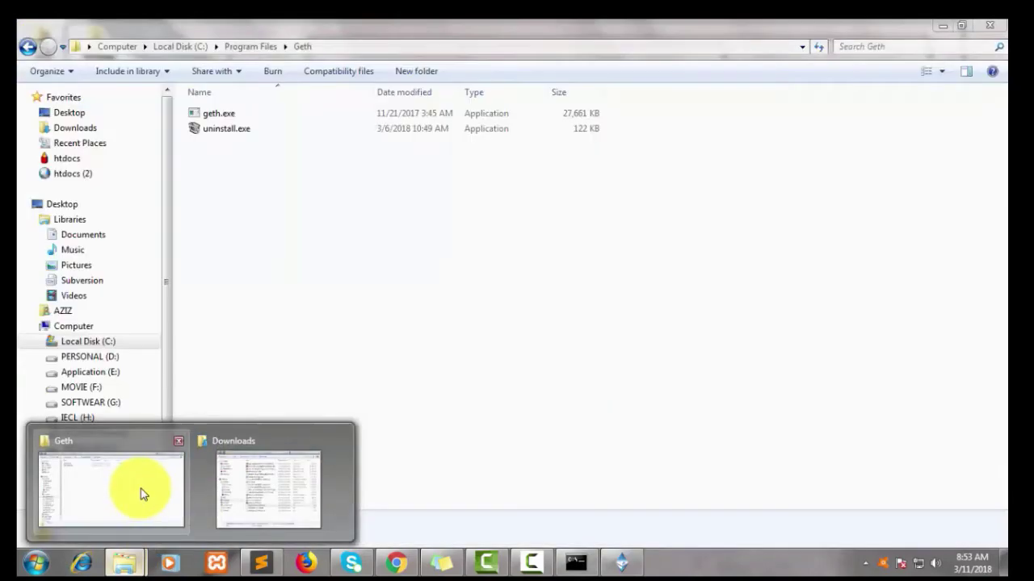
pyautogui.click(140, 490)
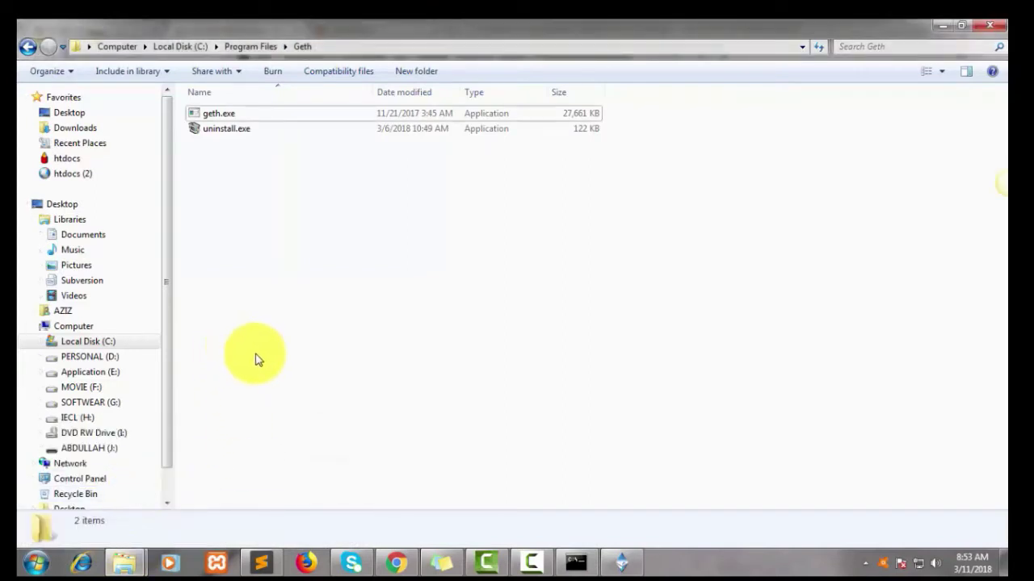
pyautogui.click(109, 358)
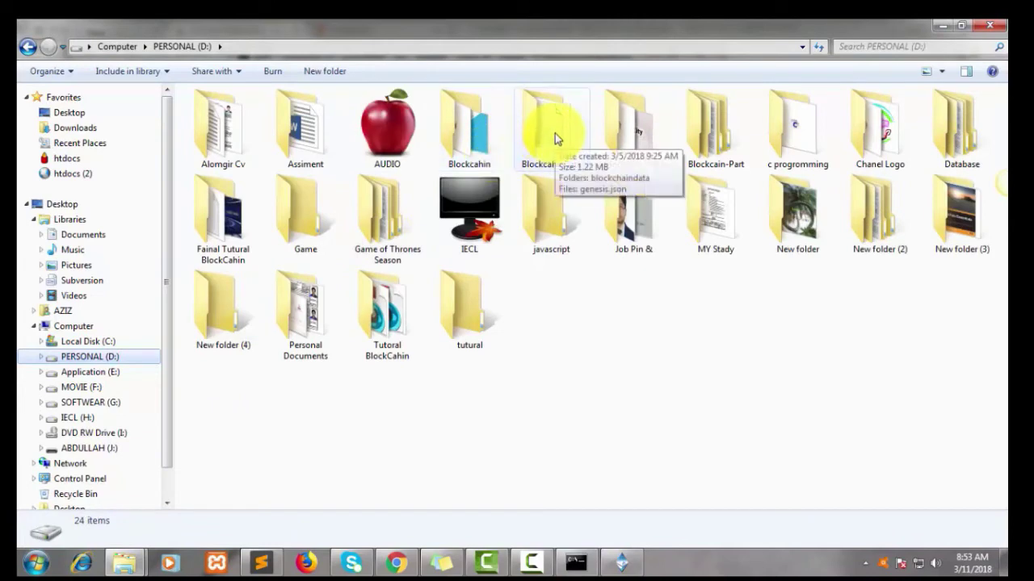
pyautogui.click(554, 134)
pyautogui.doubleClick(555, 134)
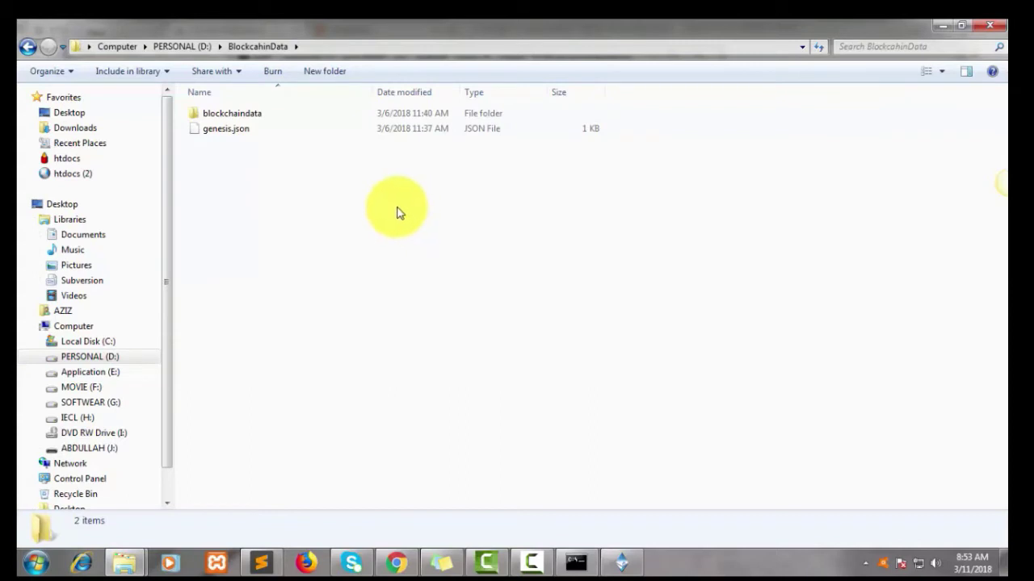
pyautogui.click(266, 113)
pyautogui.doubleClick(267, 113)
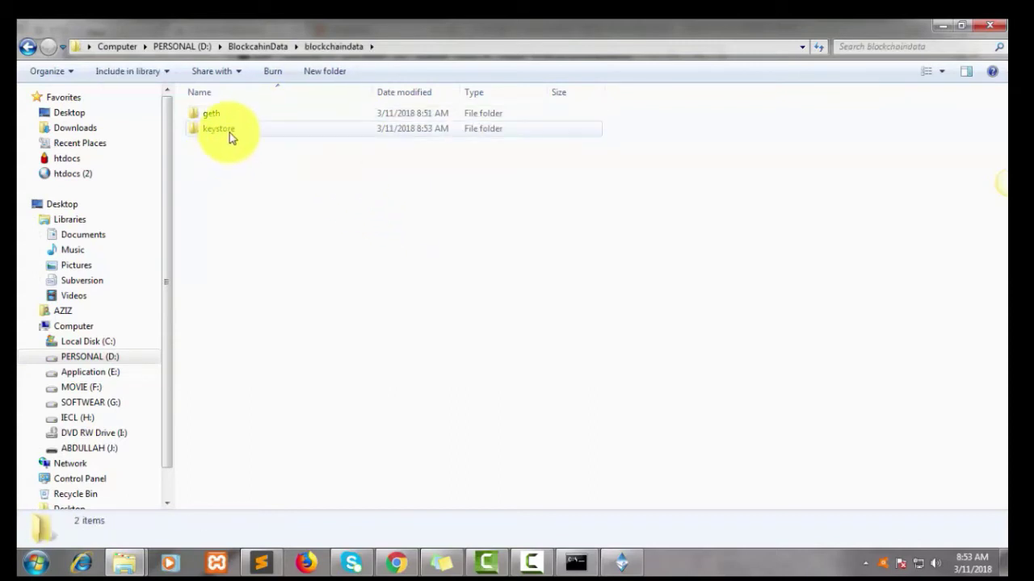
pyautogui.doubleClick(229, 132)
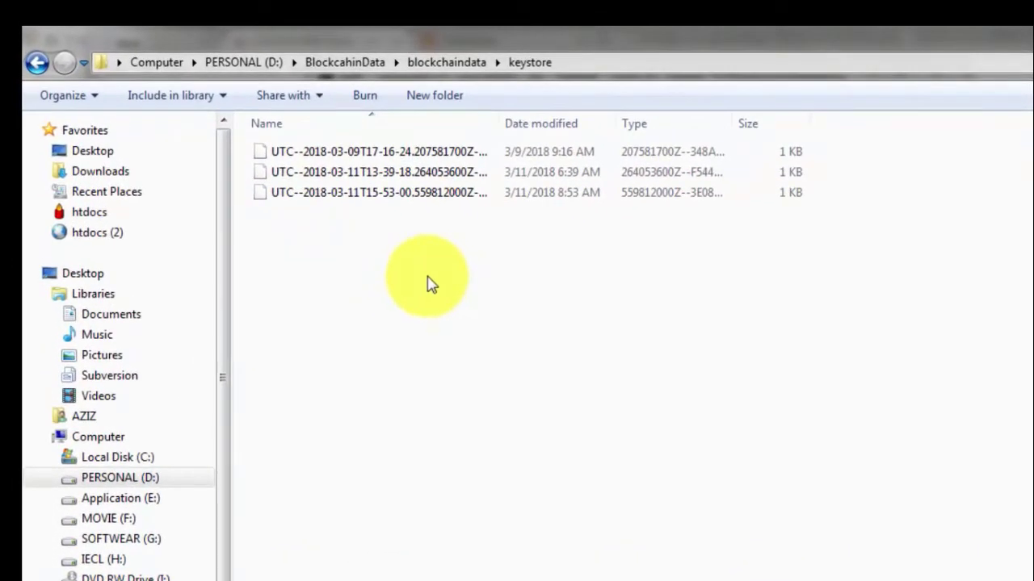
# Examine the account key files in the keystore folder
pyautogui.moveTo(719, 293); pyautogui.dragTo(597, 161)
pyautogui.click(591, 258)
pyautogui.moveTo(626, 271); pyautogui.dragTo(542, 156)
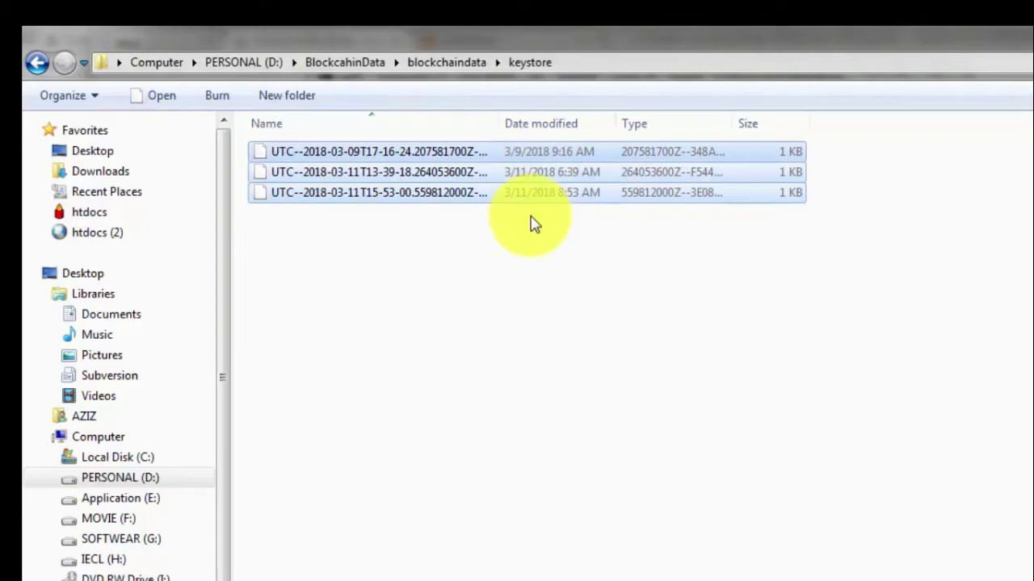
pyautogui.click(439, 247)
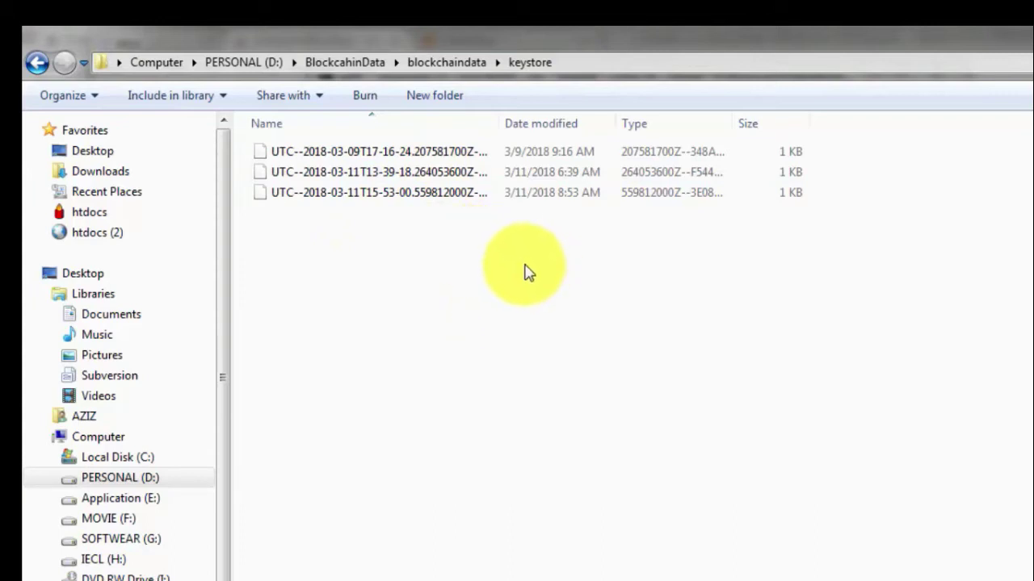
# Open the newest keystore file in Sublime Text and highlight its address value
pyautogui.moveTo(443, 198); pyautogui.dragTo(440, 262)
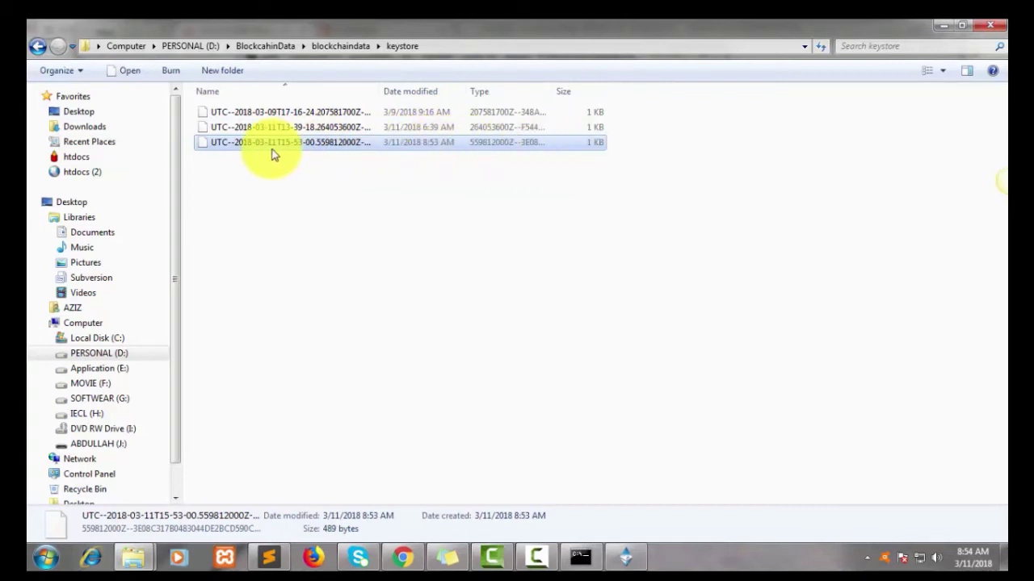
pyautogui.moveTo(267, 145); pyautogui.dragTo(449, 249)
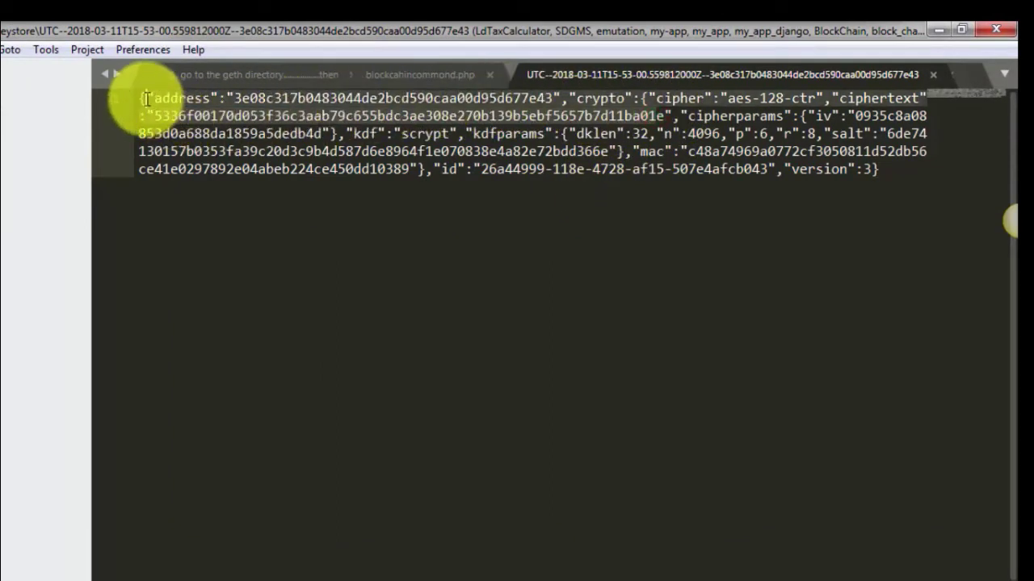
pyautogui.doubleClick(546, 100)
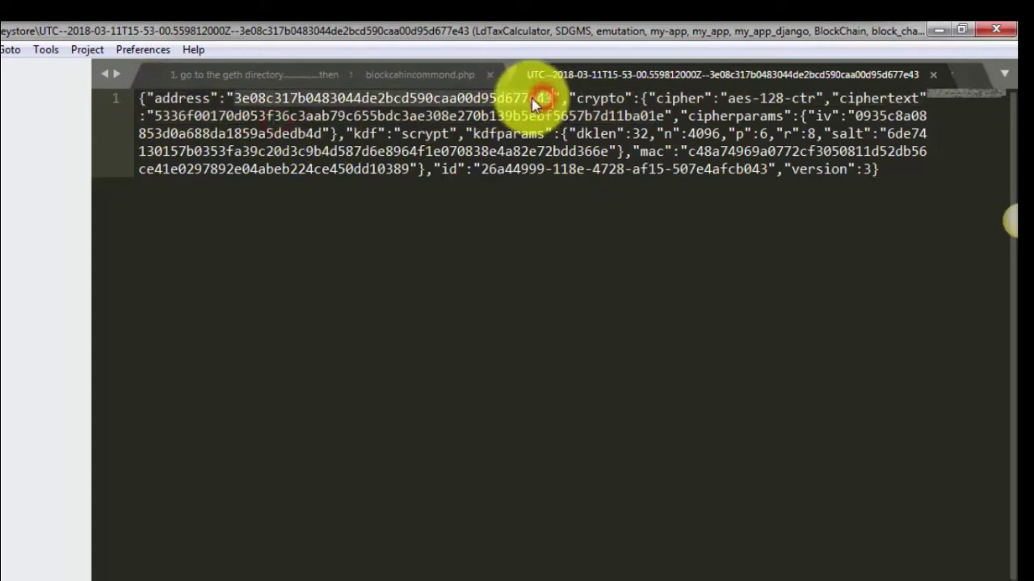
pyautogui.click(414, 100)
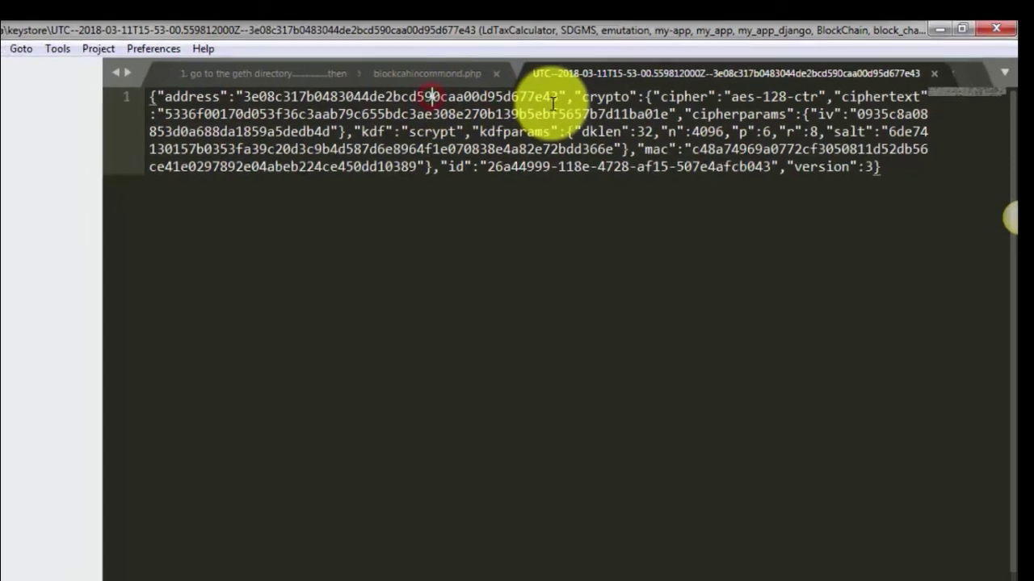
# Switch to the Mist wallet and open Account 3 to compare its address with the keystore file
pyautogui.click(631, 552)
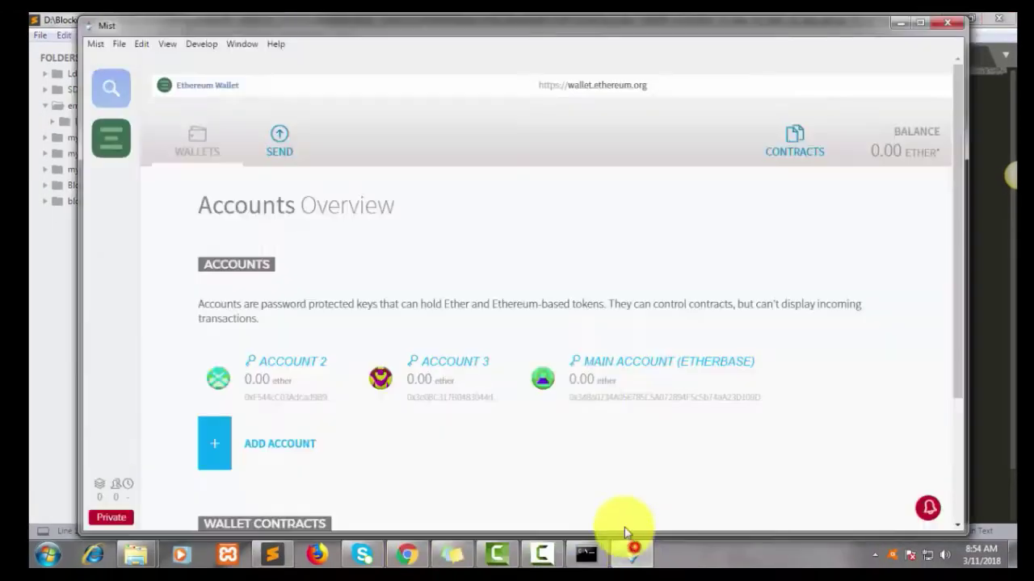
pyautogui.click(451, 402)
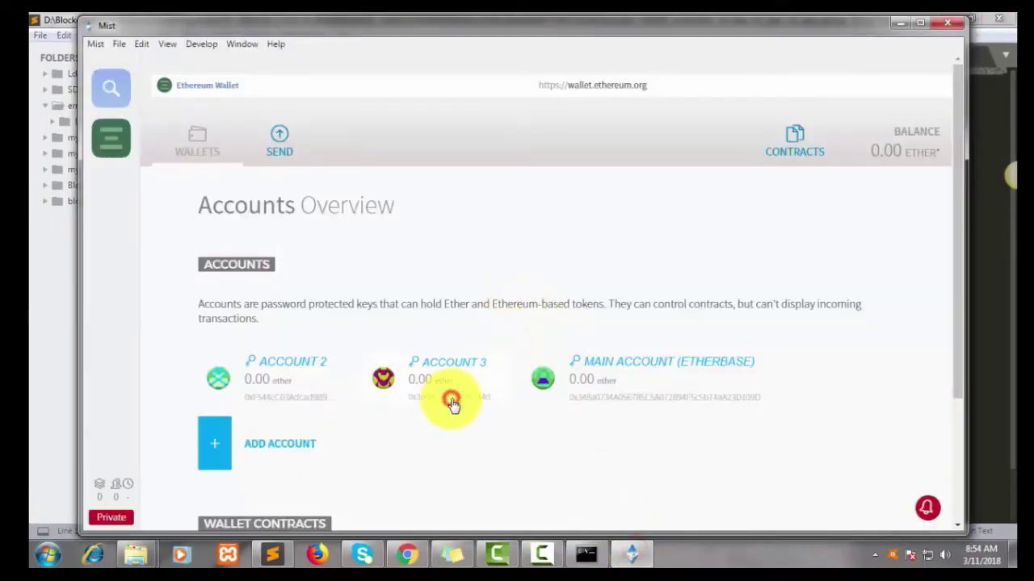
pyautogui.moveTo(705, 266); pyautogui.dragTo(721, 267)
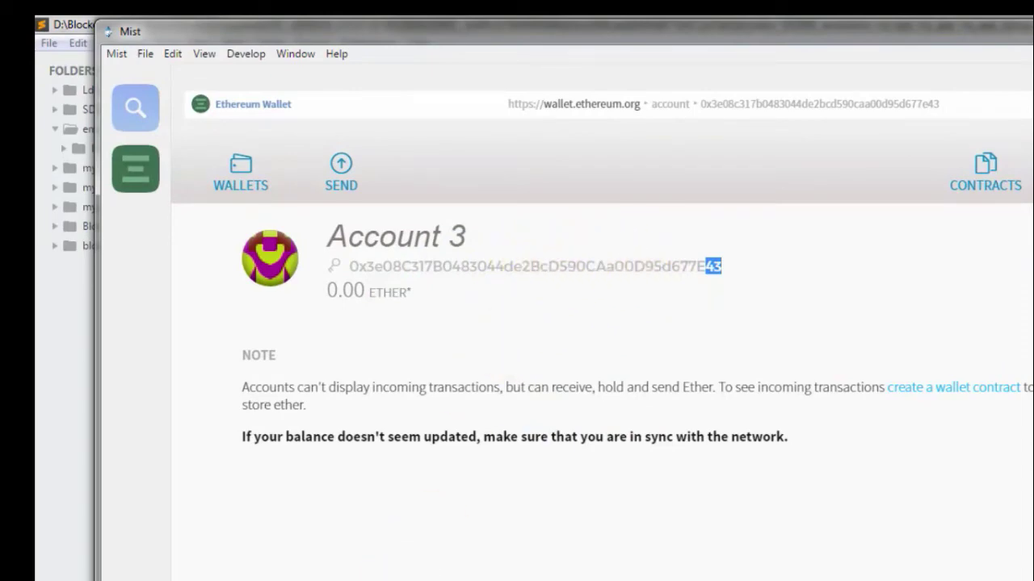
# Return to the keystore file in Sublime Text and copy its "mac" value
pyautogui.hotkey('alt', 'Tab')
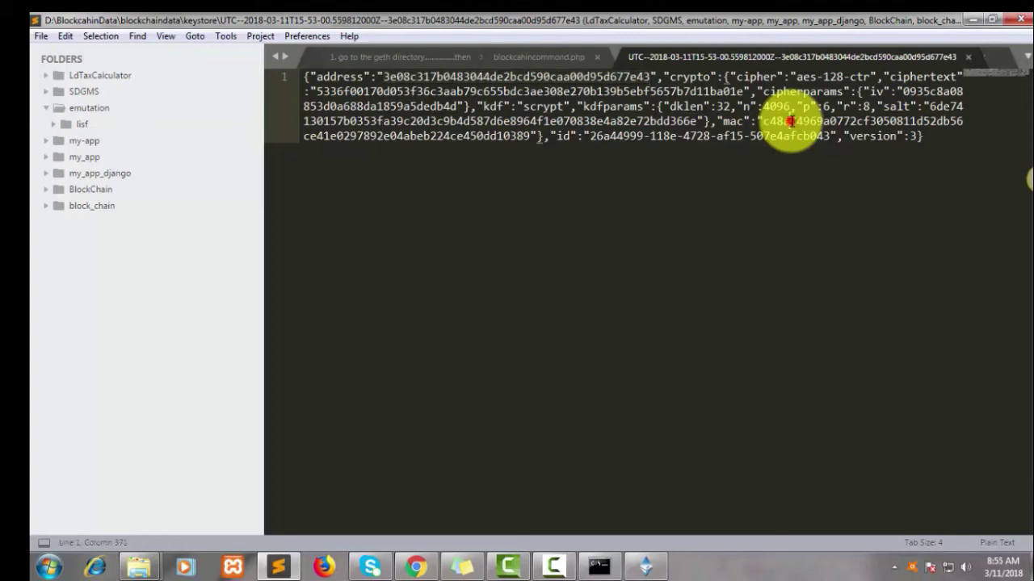
pyautogui.doubleClick(790, 121)
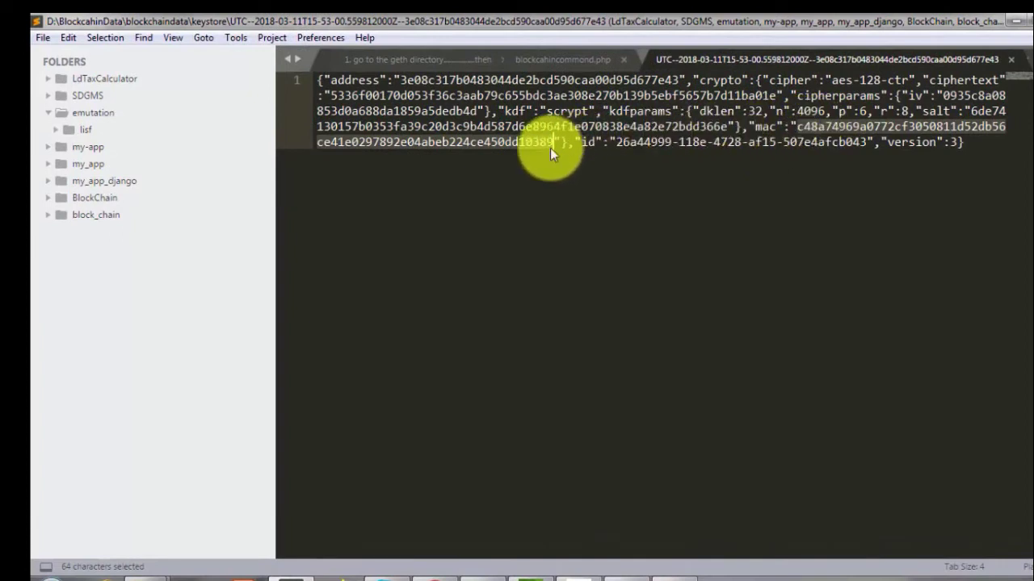
pyautogui.hotkey('ctrl', 'c')
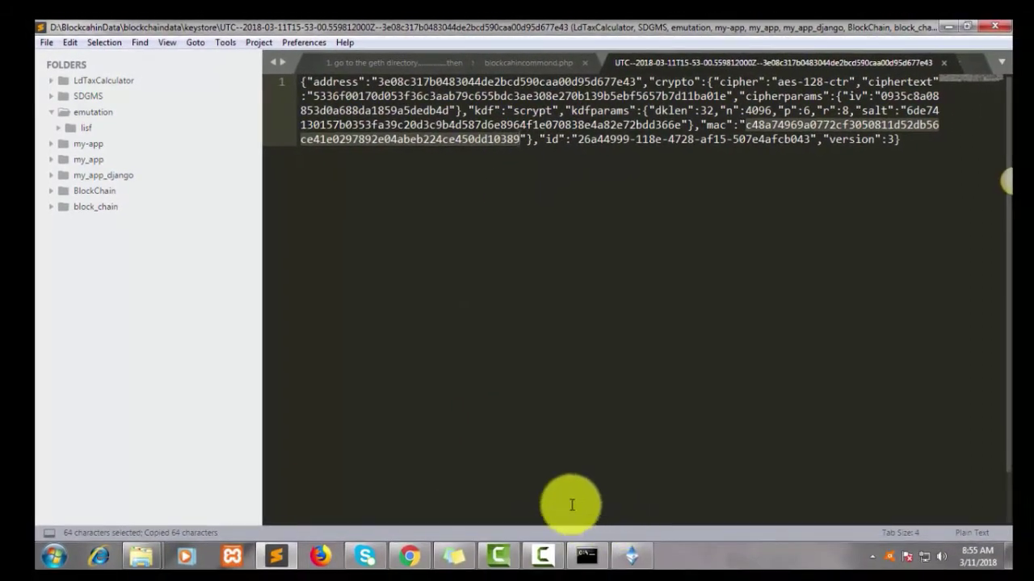
# Switch to Chrome and open the Import Account form in the MetaMask extension
pyautogui.click(408, 554)
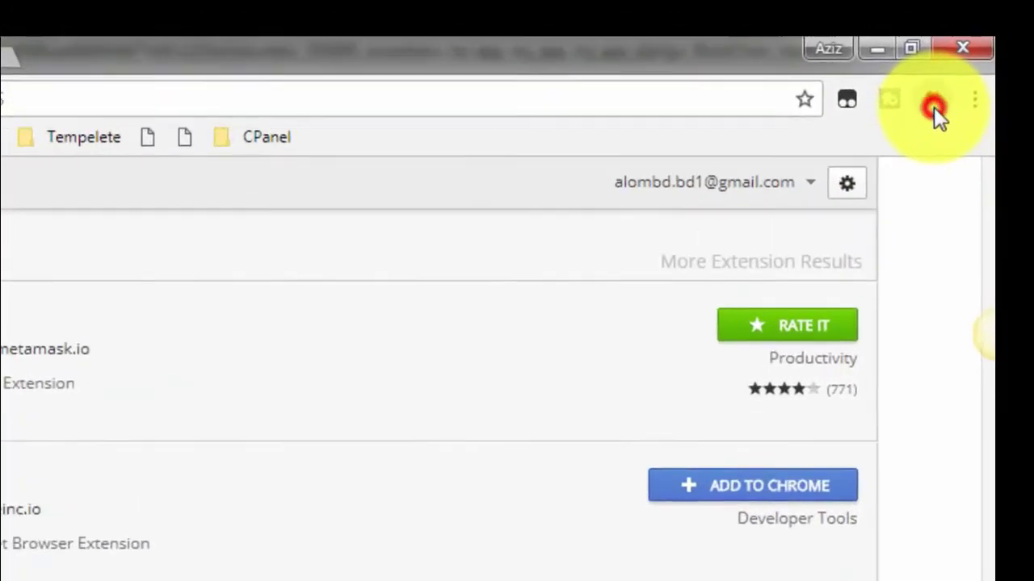
pyautogui.click(930, 111)
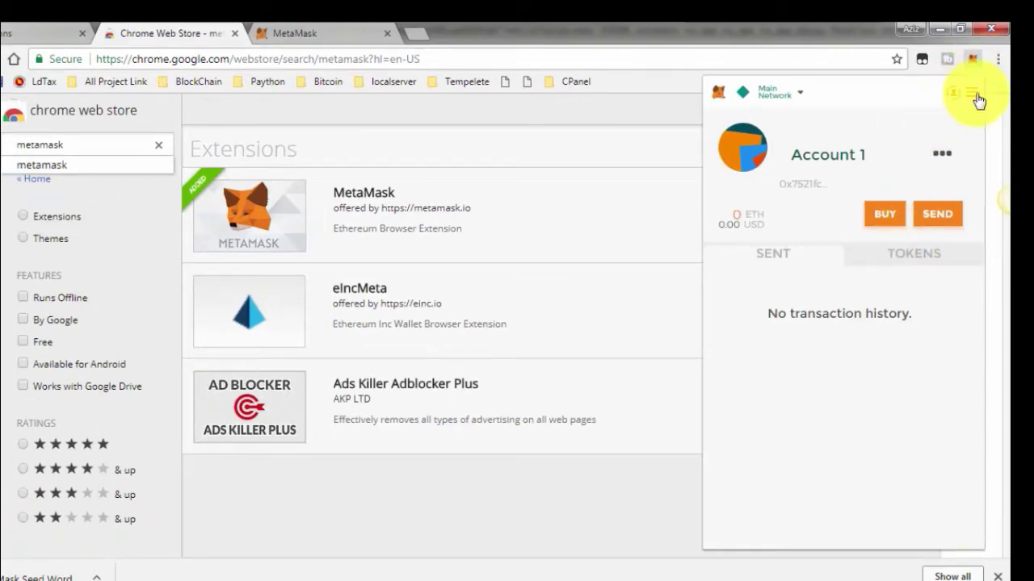
pyautogui.click(975, 95)
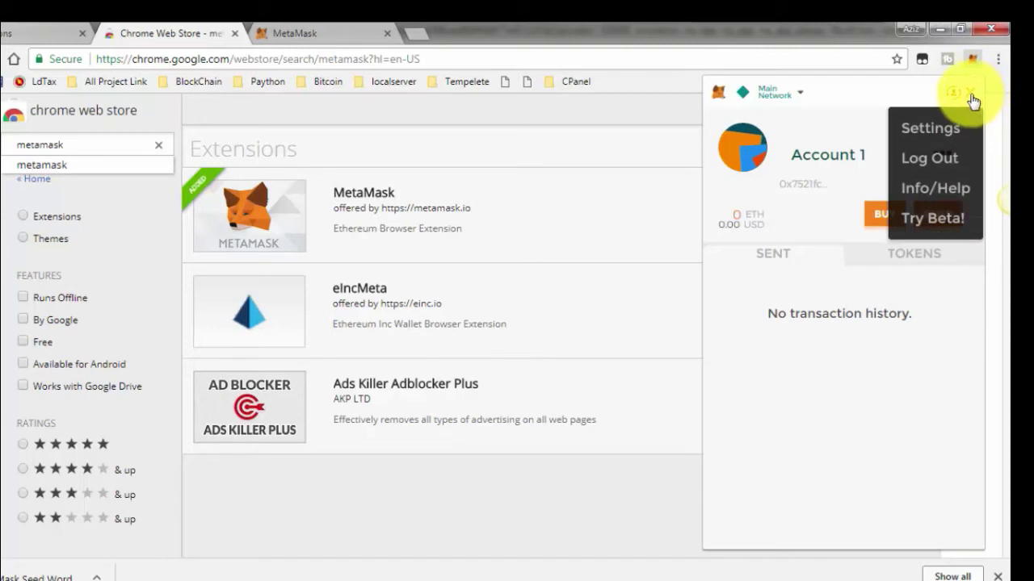
pyautogui.click(957, 94)
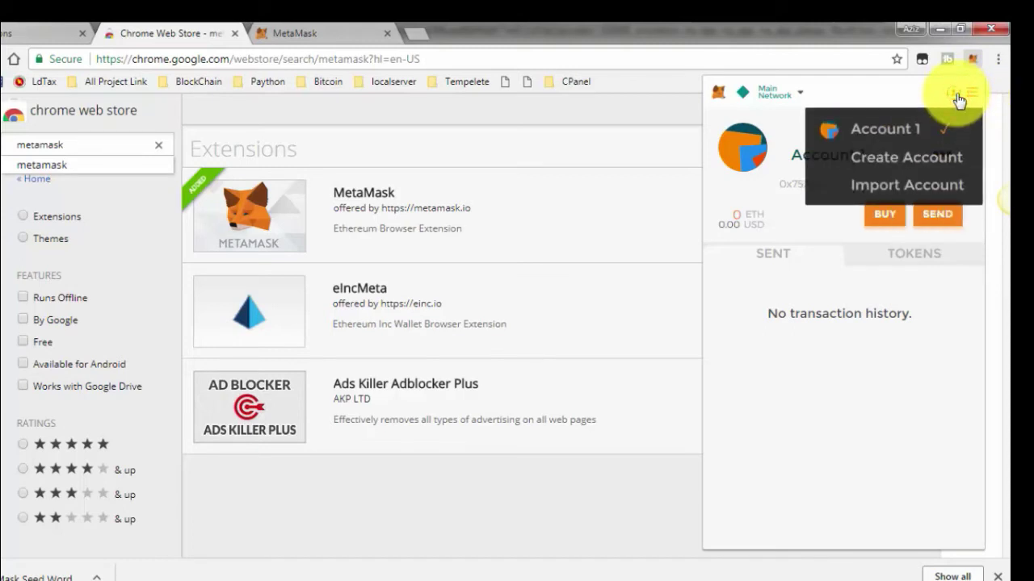
pyautogui.click(948, 192)
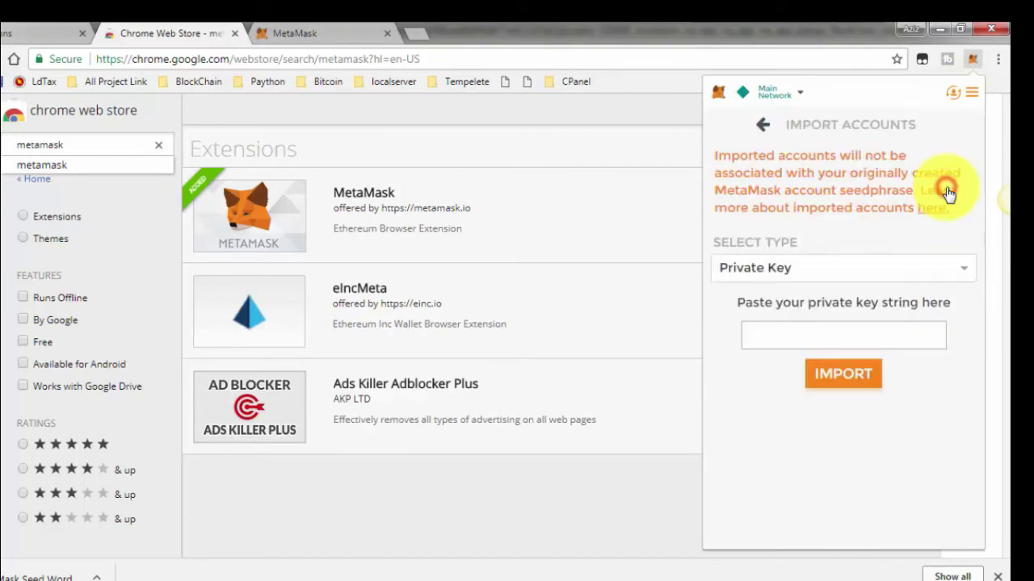
pyautogui.click(850, 274)
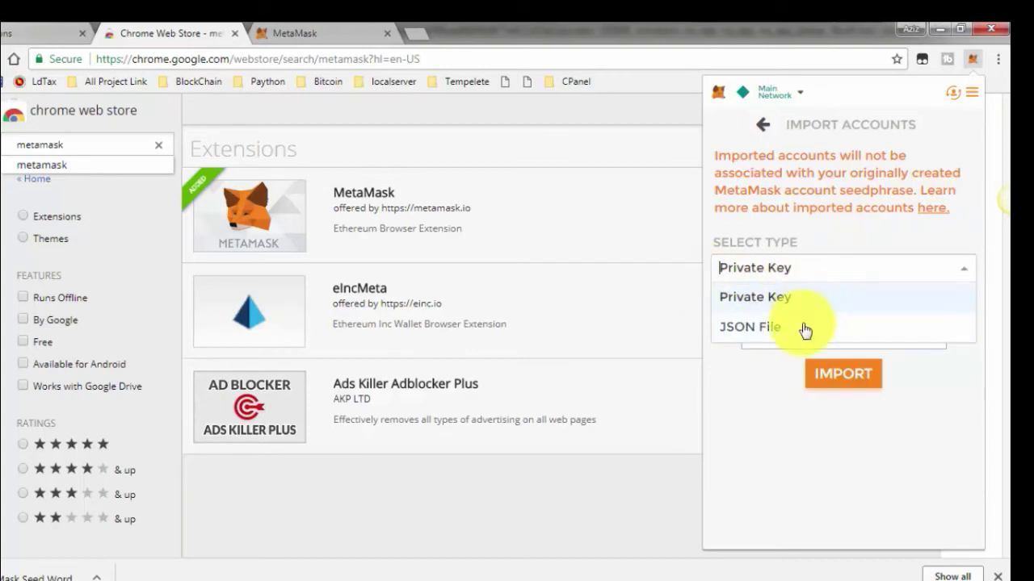
pyautogui.click(790, 354)
pyautogui.click(805, 272)
pyautogui.click(783, 330)
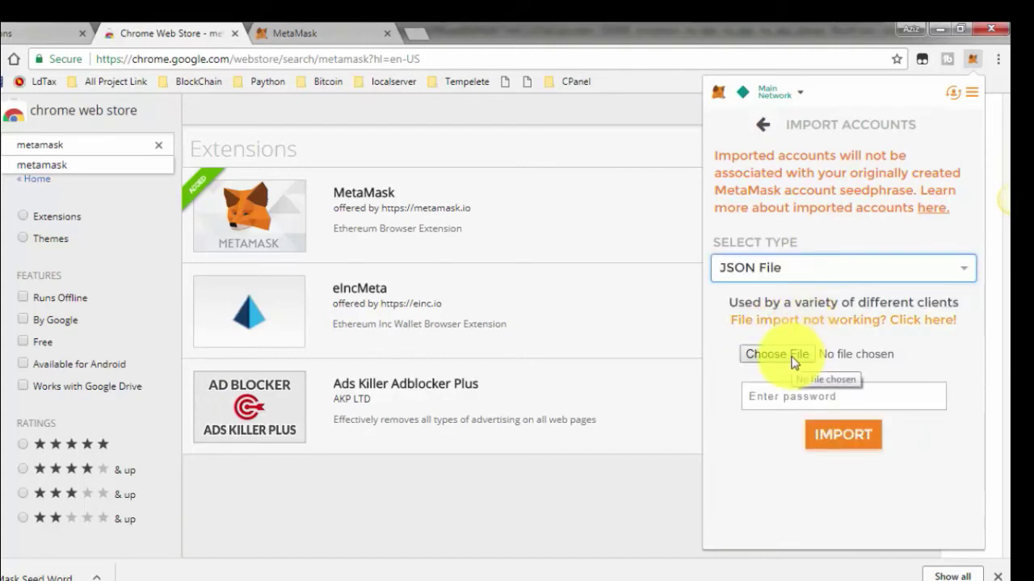
pyautogui.click(789, 394)
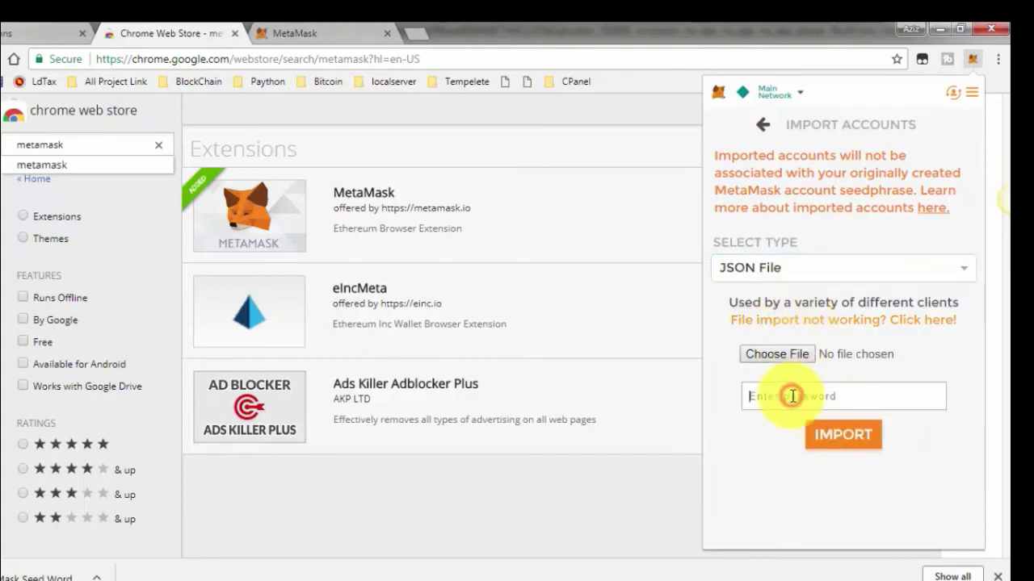
pyautogui.click(784, 269)
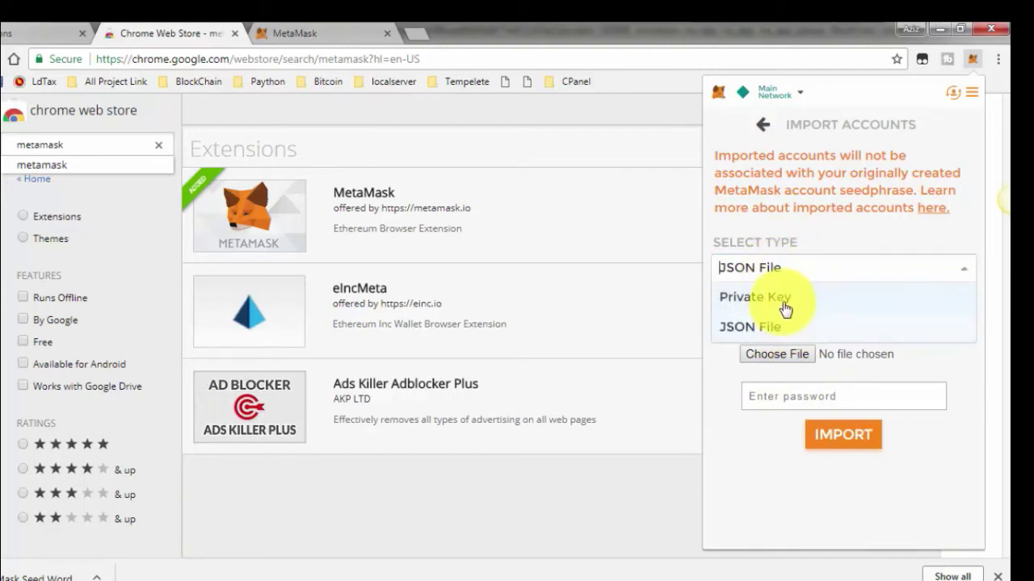
pyautogui.click(785, 307)
# Paste the copied string as the private key and import the account into MetaMask
pyautogui.click(785, 335)
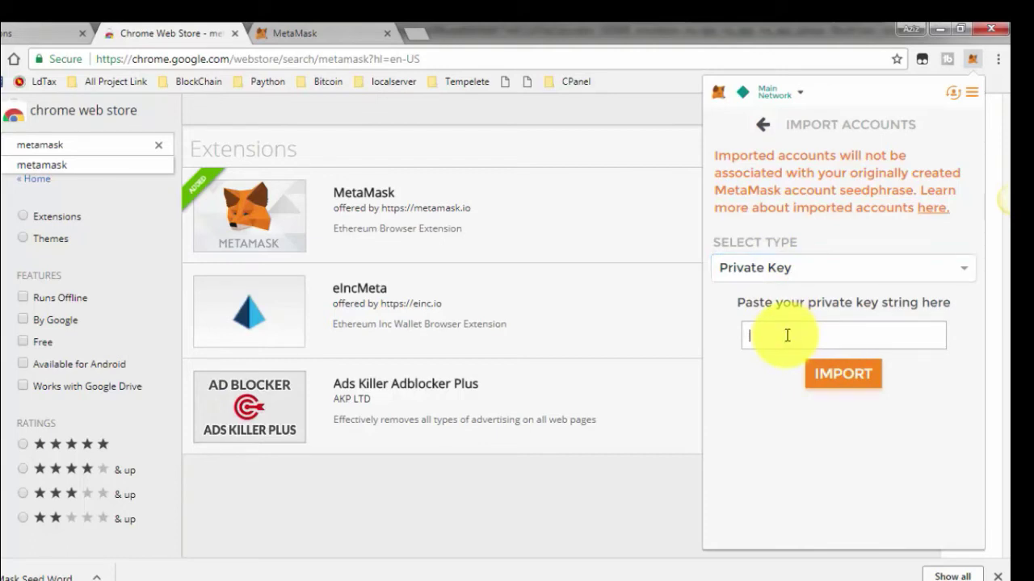
pyautogui.hotkey('ctrl', 'v')
pyautogui.click(840, 379)
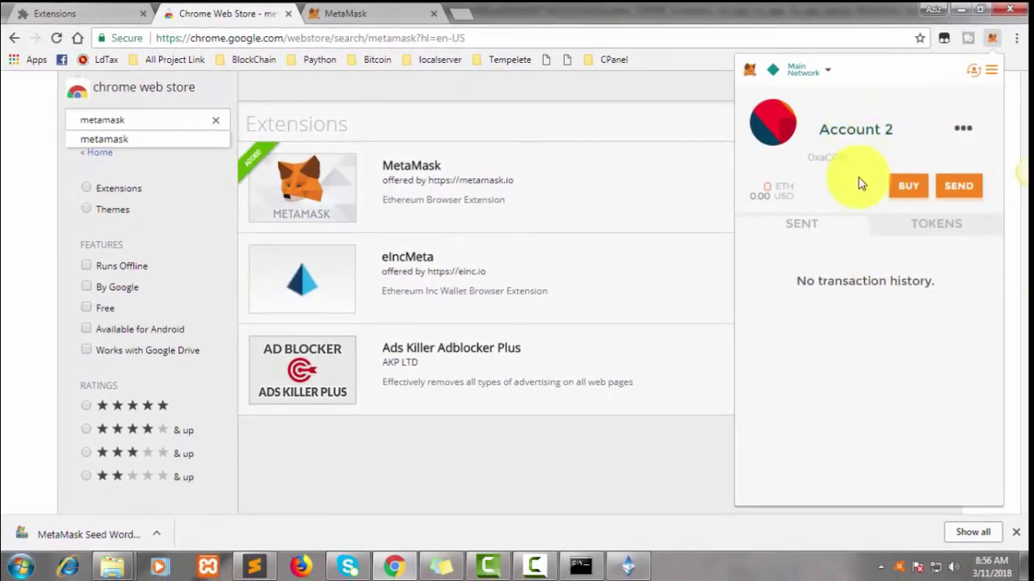
# Rename the imported Account 2 in MetaMask to the owner's first name and save it
pyautogui.click(874, 123)
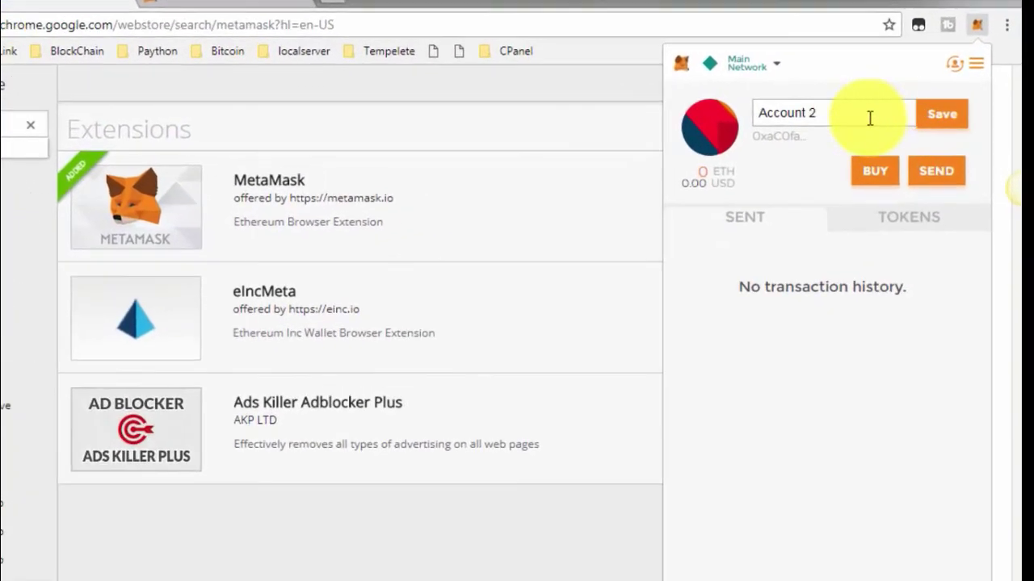
pyautogui.moveTo(856, 113); pyautogui.dragTo(688, 102)
pyautogui.press('BackSpace')
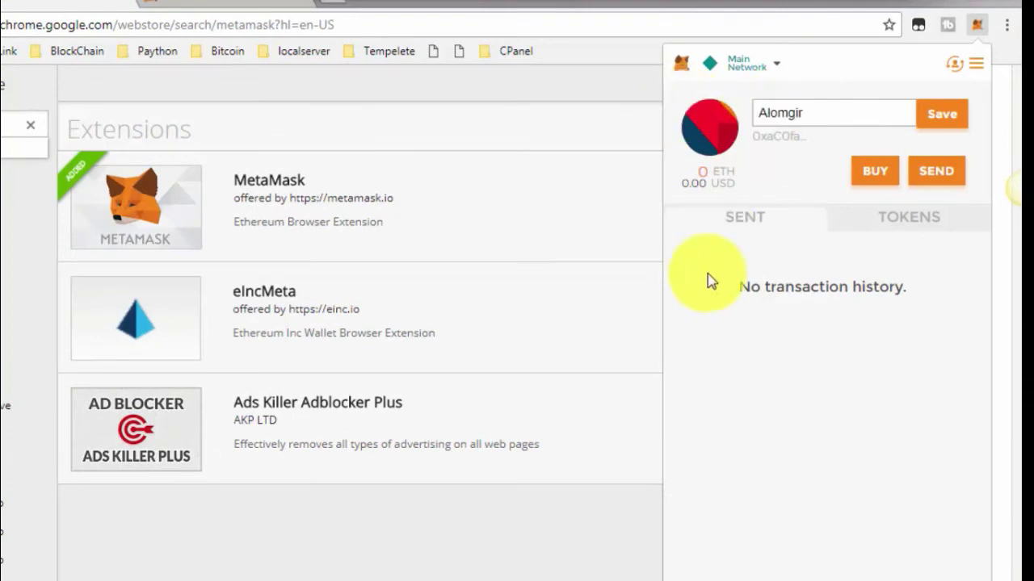
pyautogui.click(940, 115)
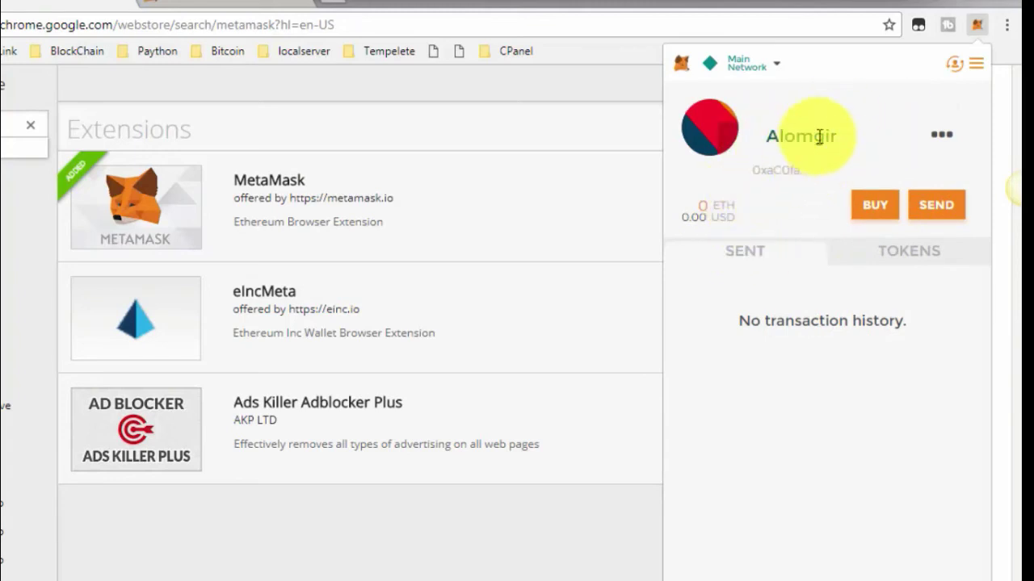
# Open the renamed account on Etherscan from MetaMask and examine its balance and transaction list
pyautogui.moveTo(695, 218)
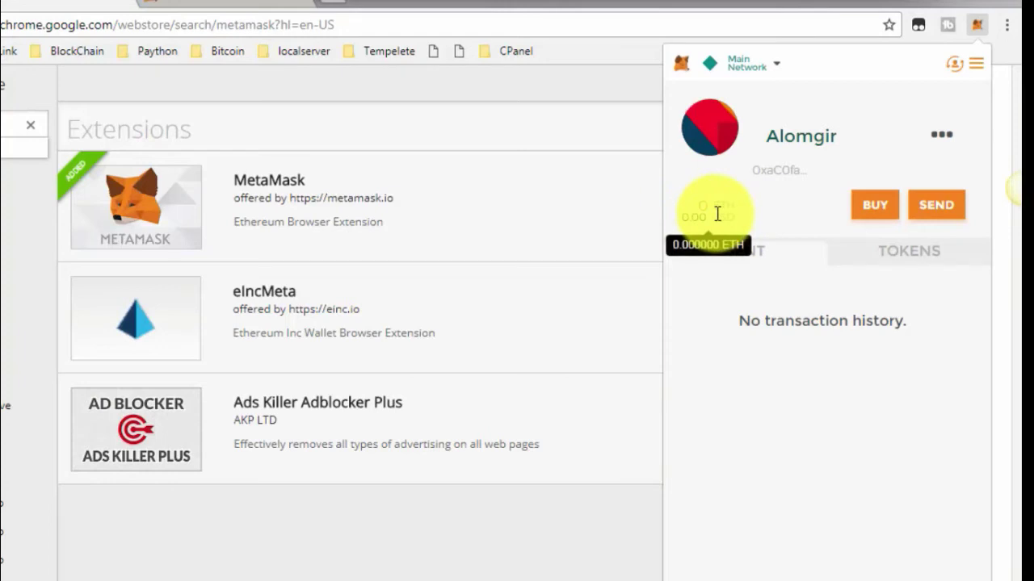
pyautogui.click(943, 136)
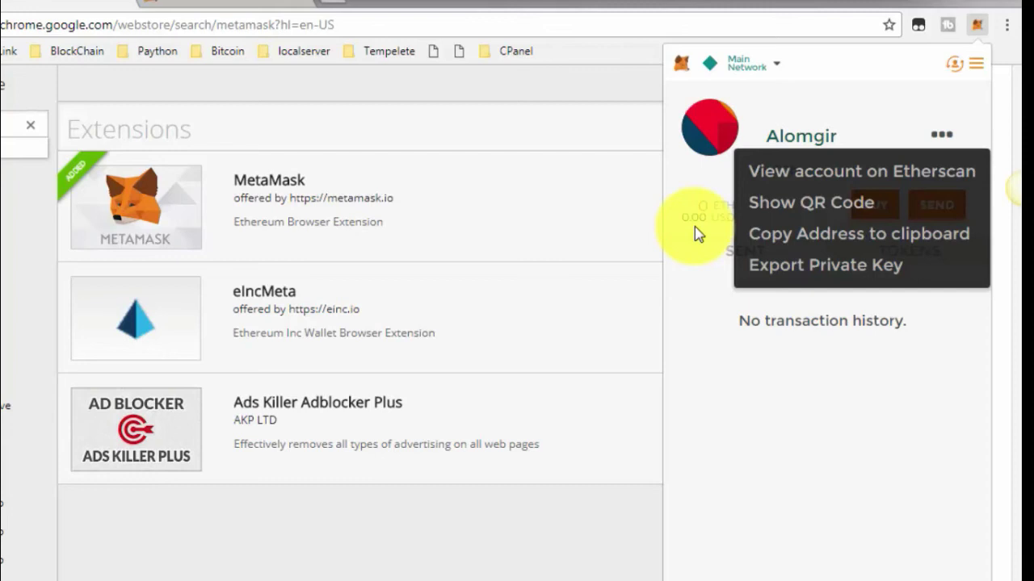
pyautogui.click(807, 179)
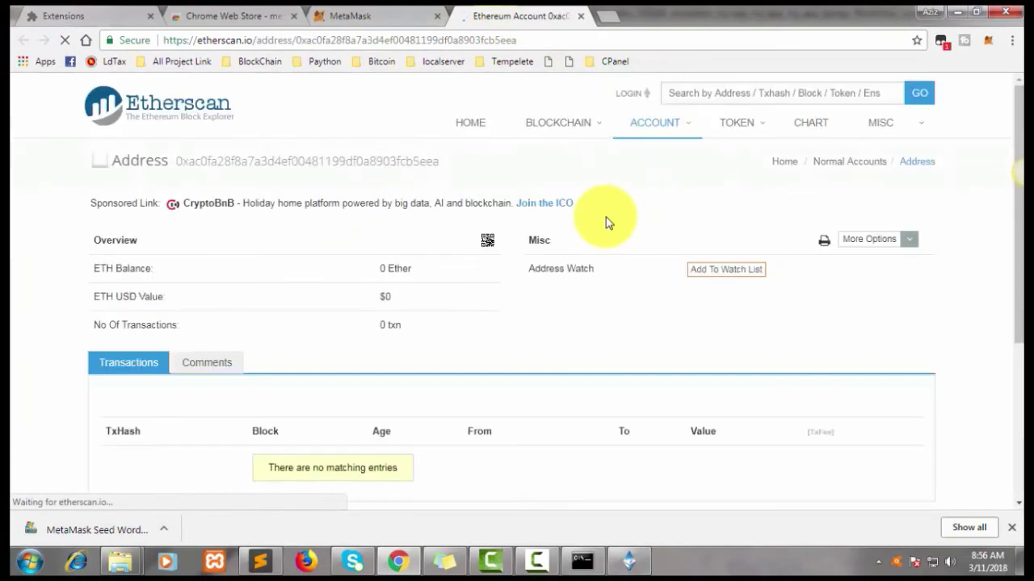
pyautogui.scroll(-1, 493, 253)
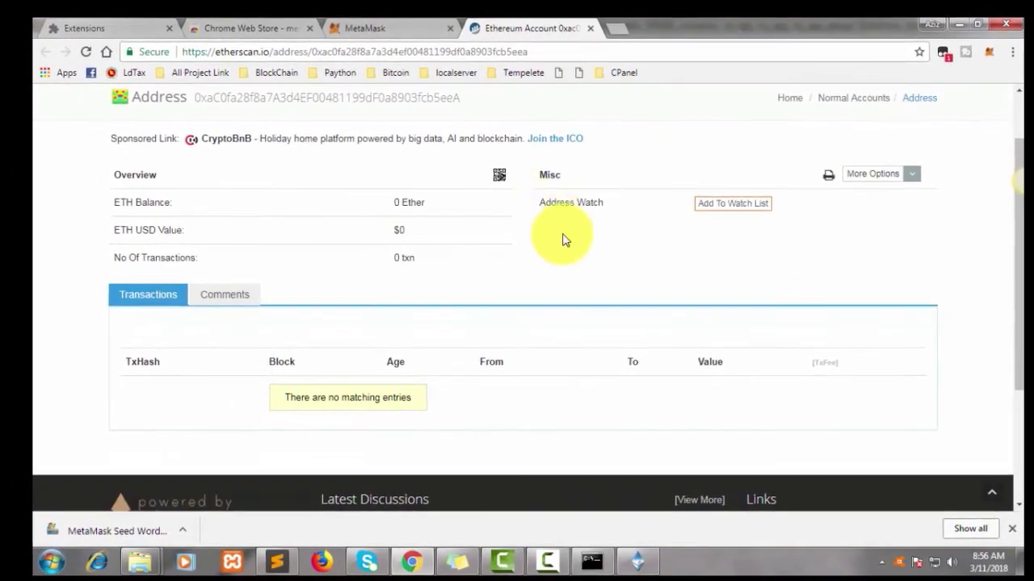
pyautogui.scroll(1, 549, 242)
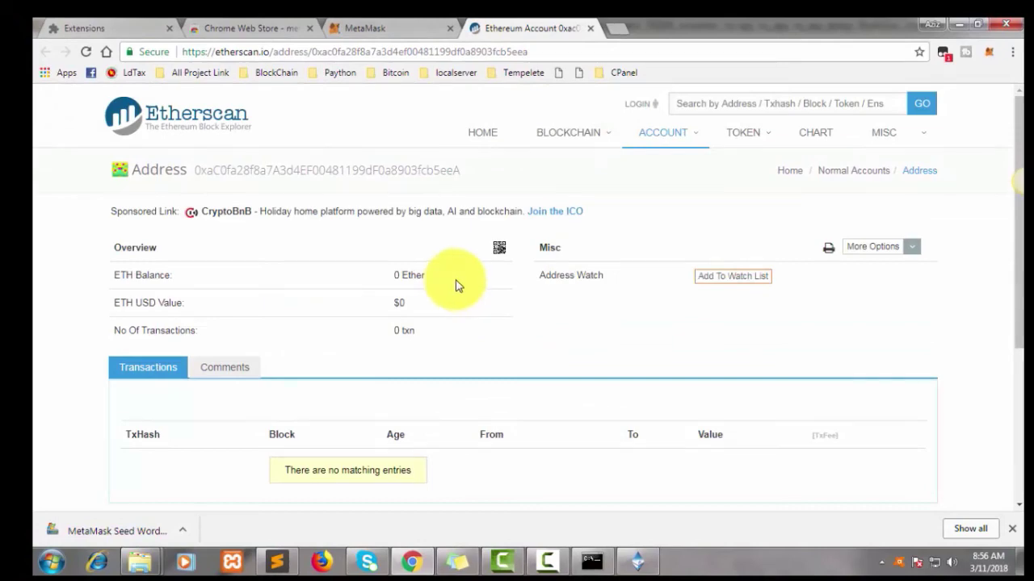
# Reopen MetaMask over the Etherscan page, show the account's QR code and copy its address
pyautogui.click(360, 27)
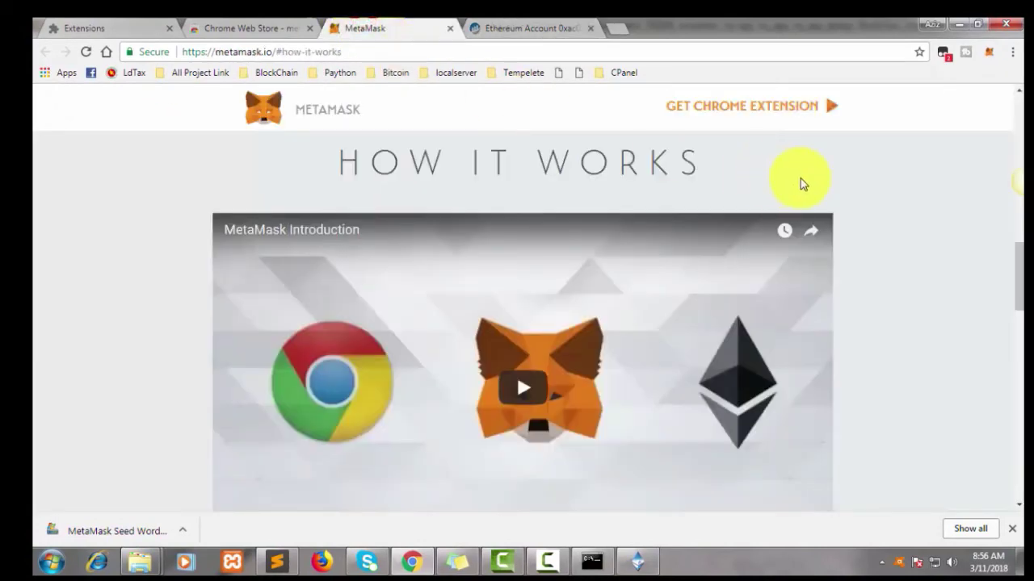
pyautogui.click(478, 27)
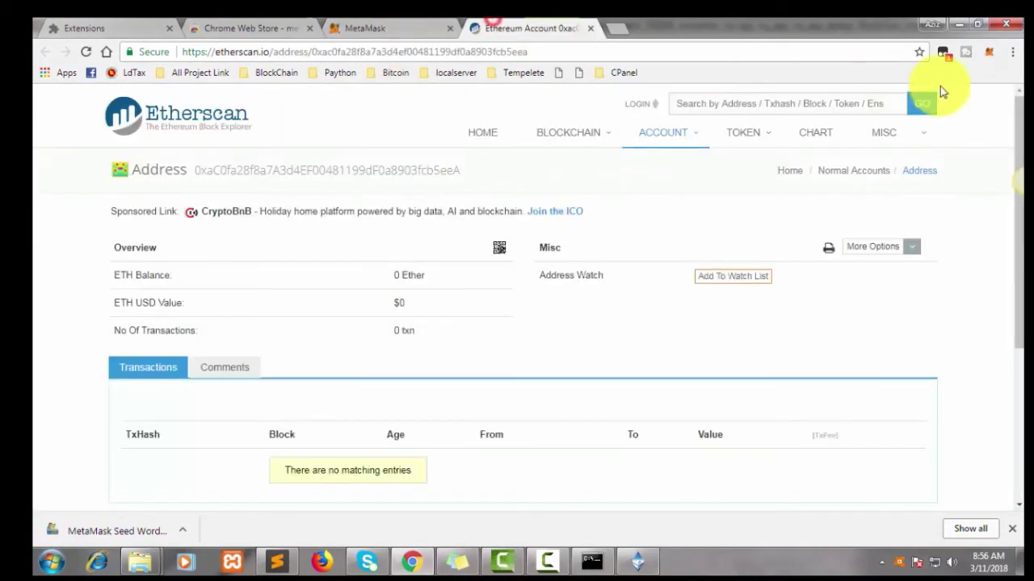
pyautogui.click(991, 53)
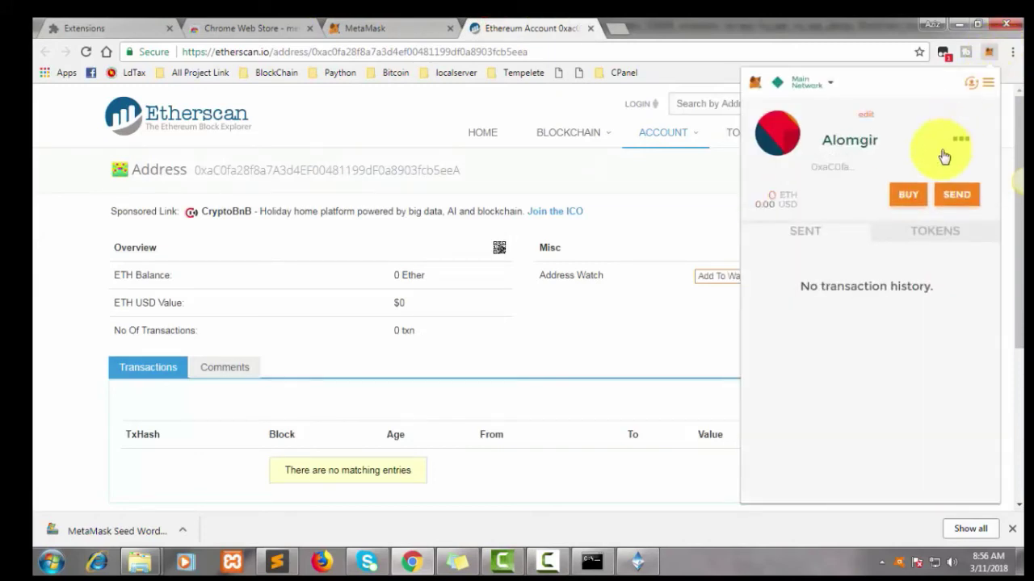
pyautogui.click(959, 138)
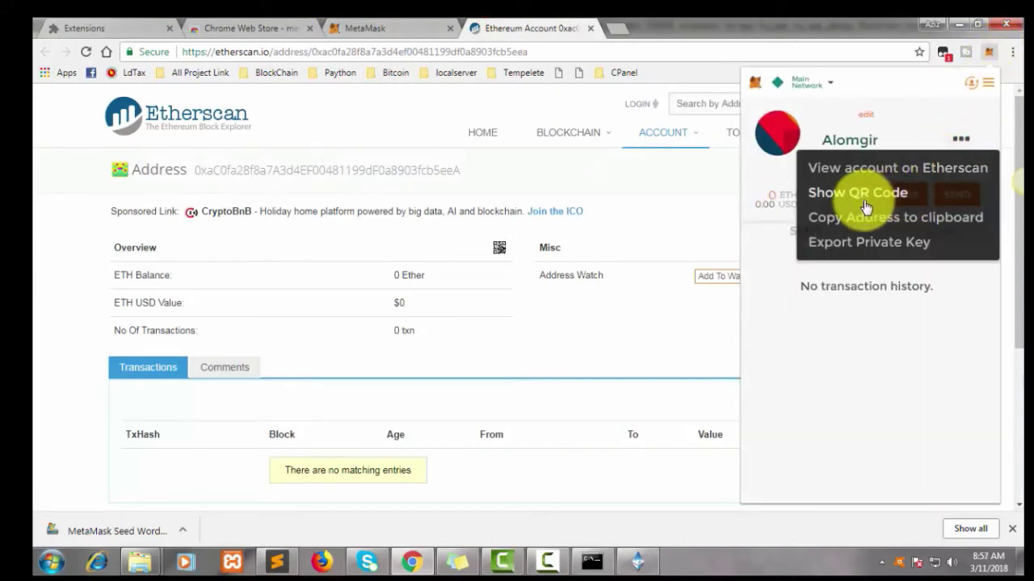
pyautogui.click(889, 202)
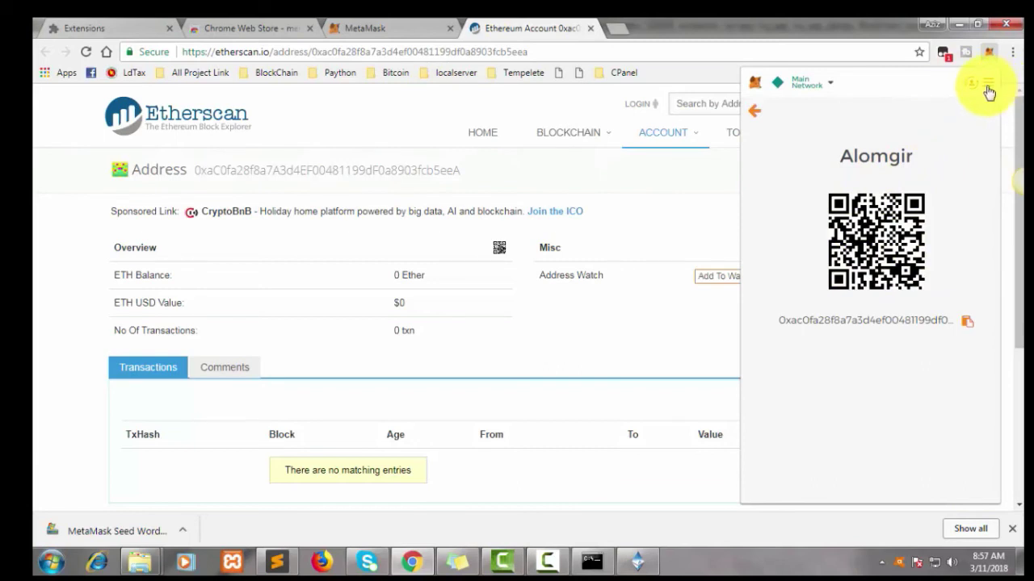
pyautogui.click(968, 327)
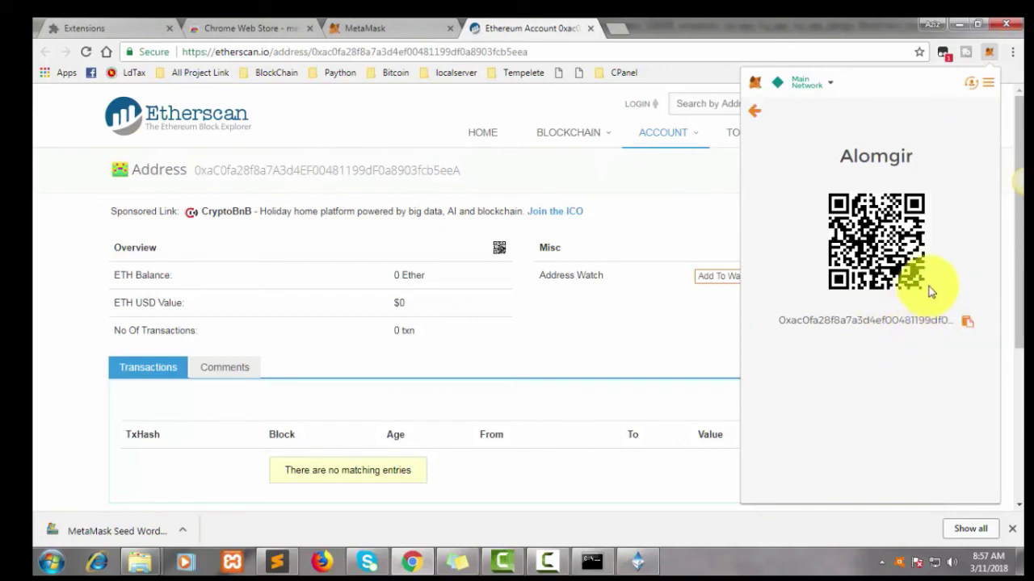
# Look over MetaMask's general options and dismiss the Windows color scheme prompt without choosing a scheme
pyautogui.click(989, 86)
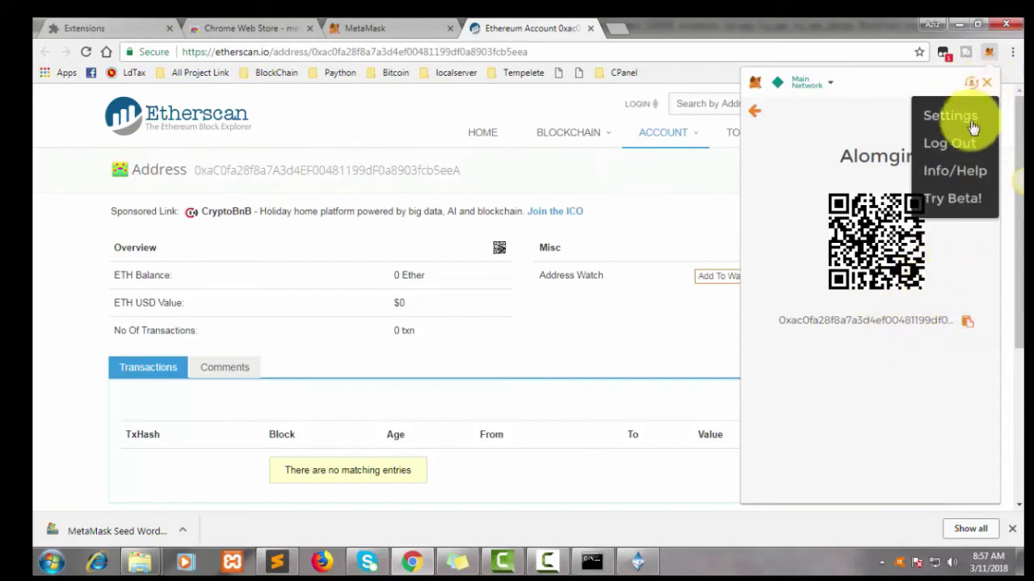
pyautogui.click(854, 127)
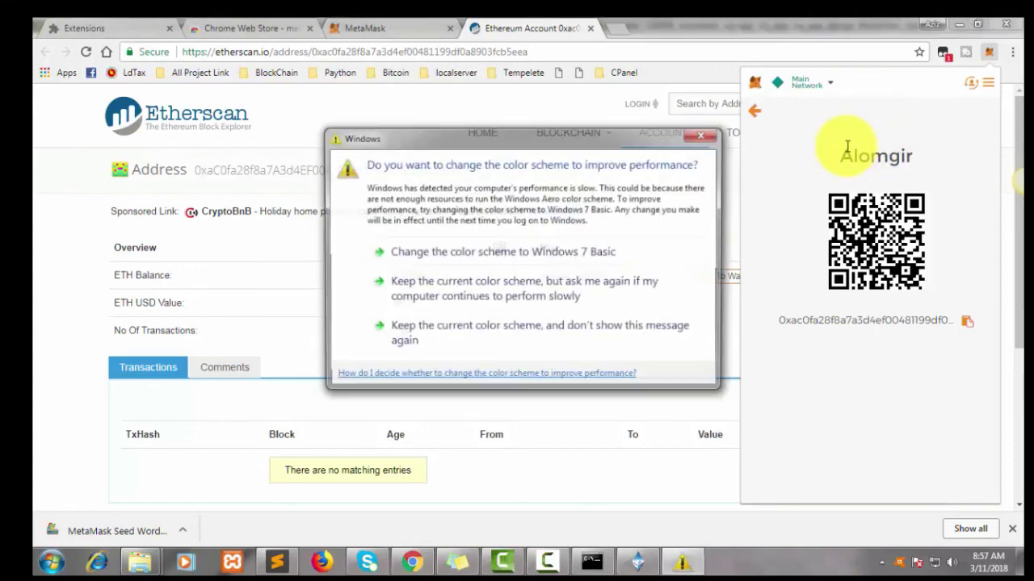
pyautogui.click(705, 142)
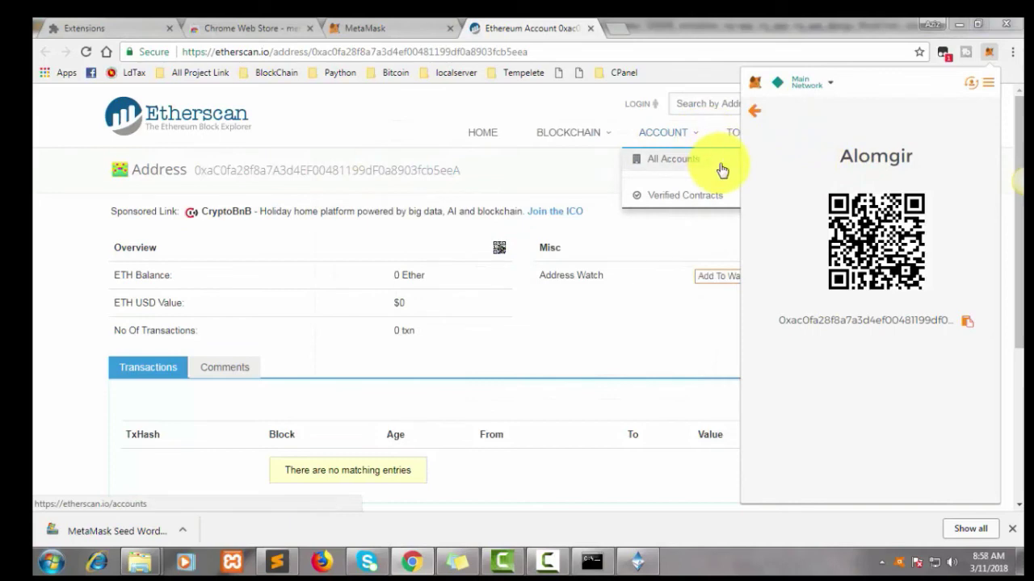